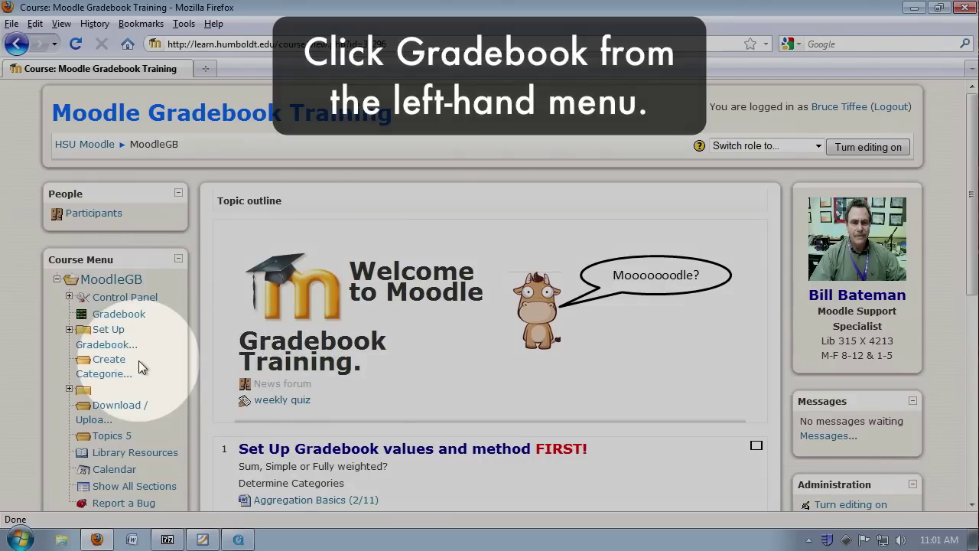
Open the course Gradebook's Grader report and check the action list without choosing anything
scroll(138, 361, "down", 2)
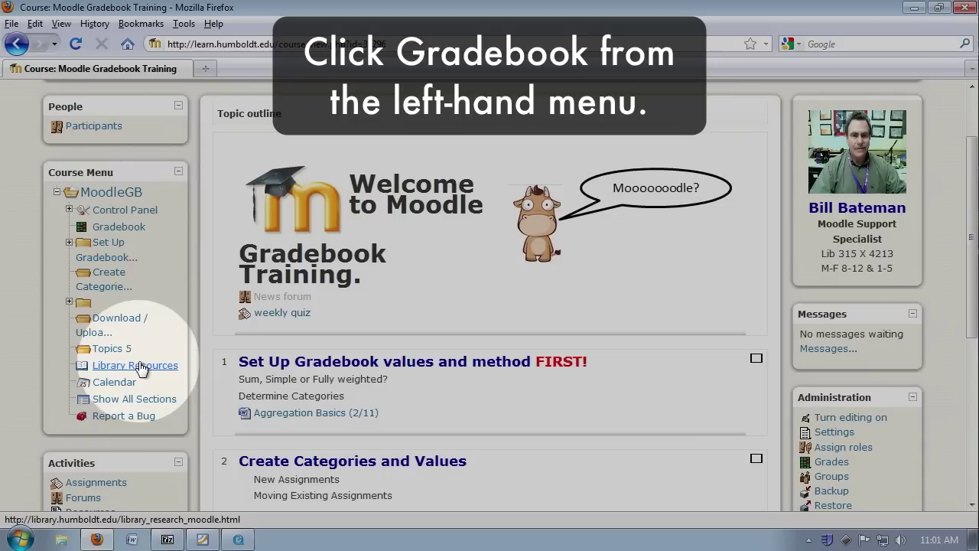
left_click(117, 228)
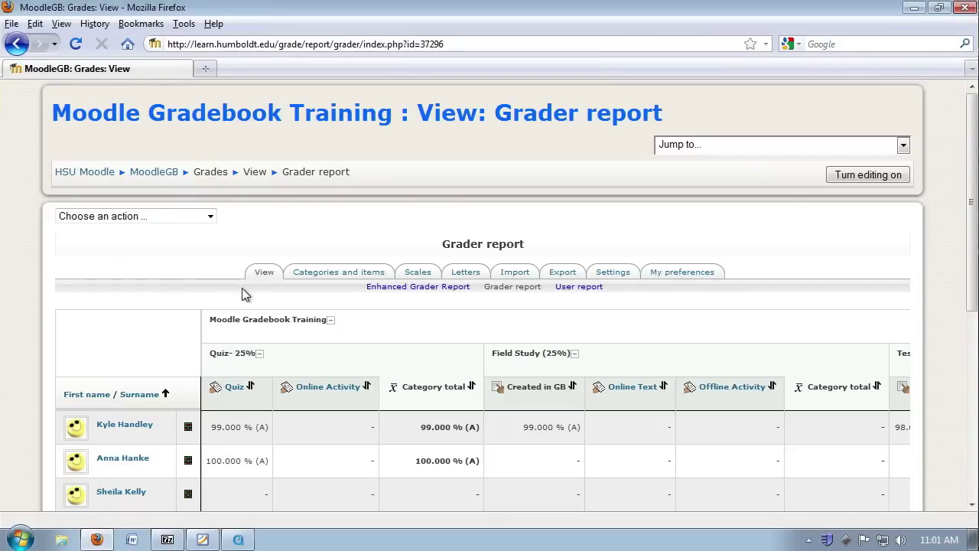
scroll(149, 280, "down", 2)
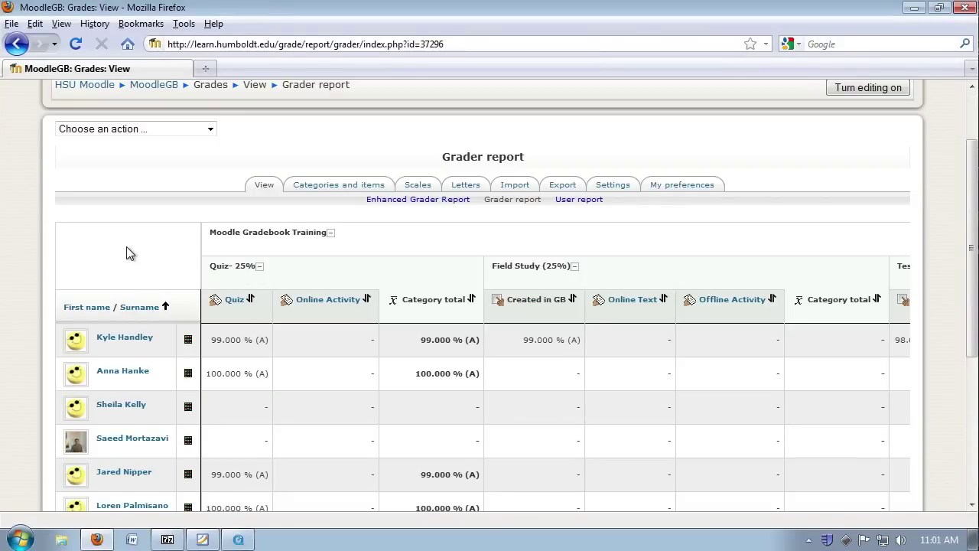
scroll(126, 246, "down", 2)
scroll(176, 233, "up", 2)
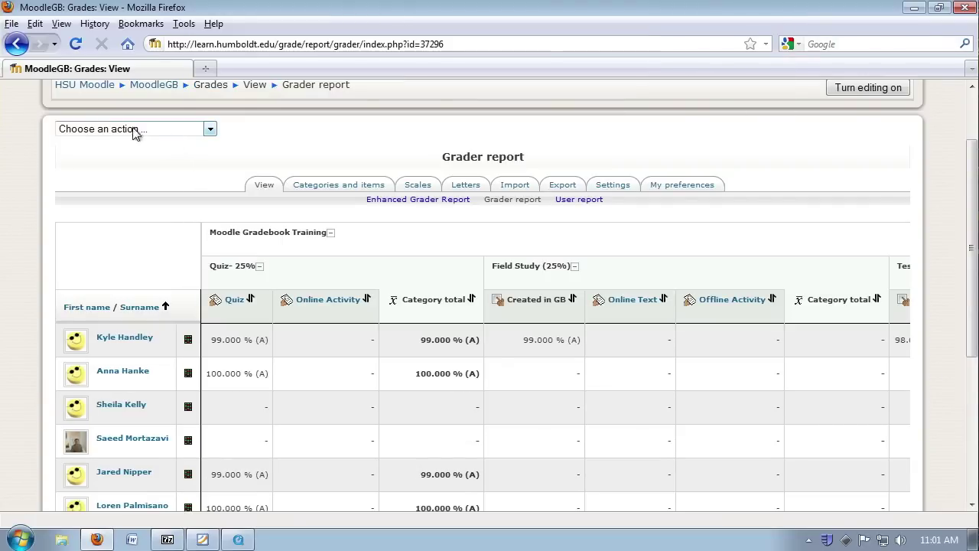
left_click(153, 128)
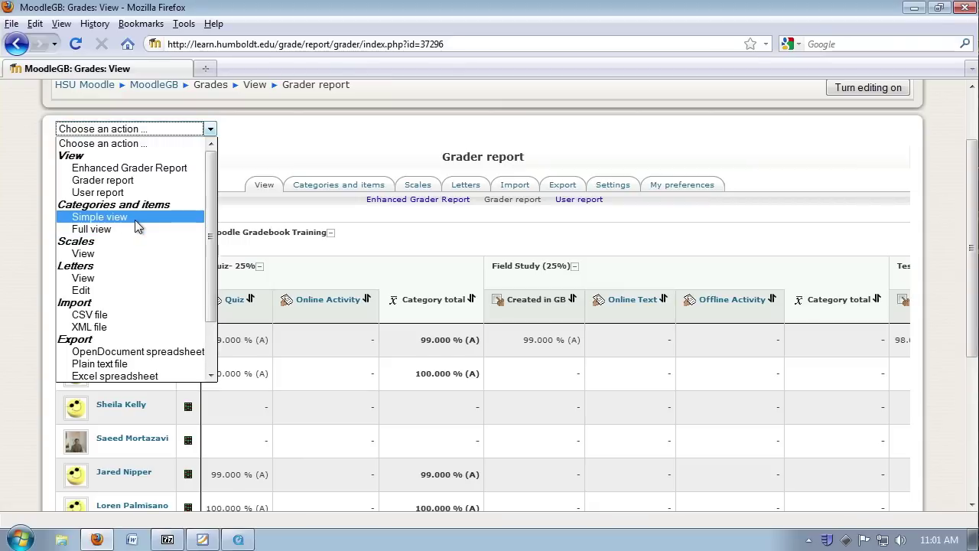
left_click(254, 160)
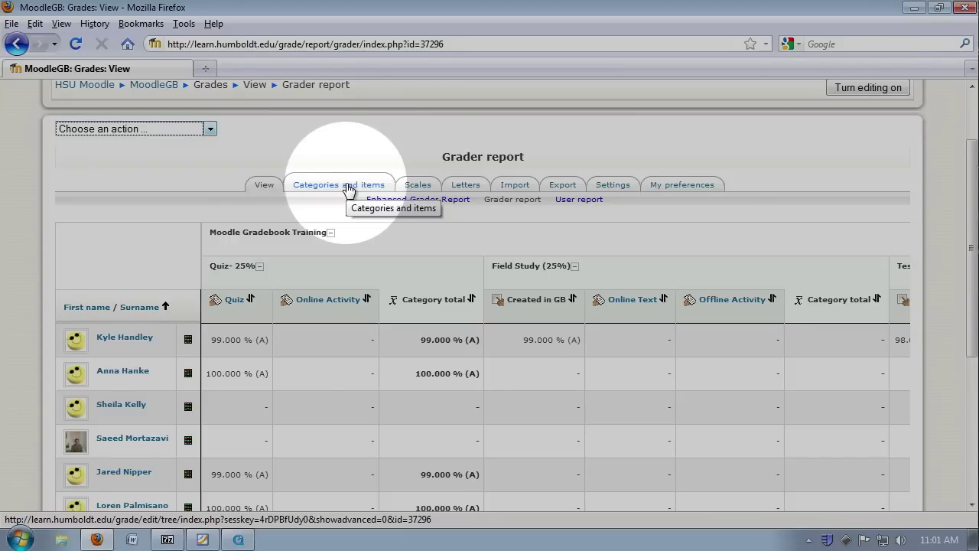
Show the Categories and items page in Full view
left_click(348, 187)
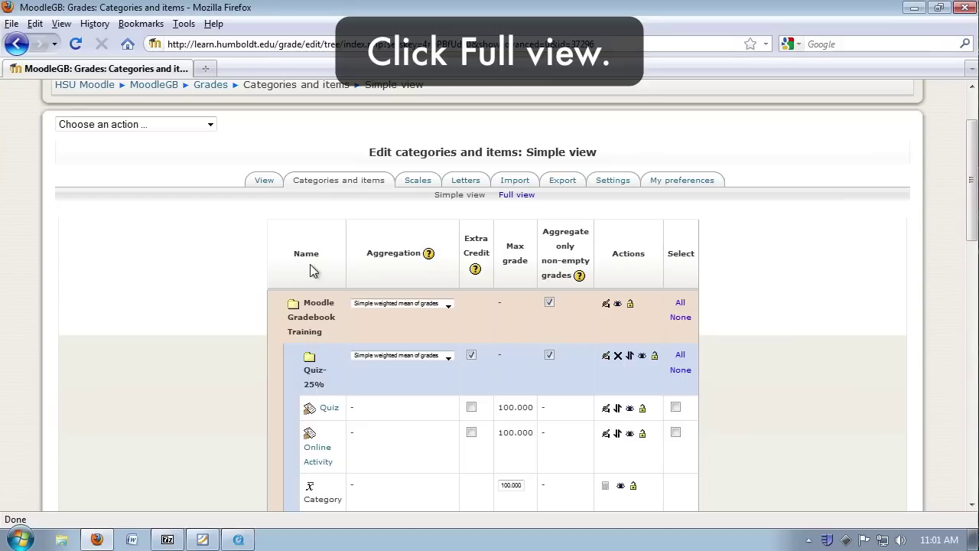
left_click(511, 195)
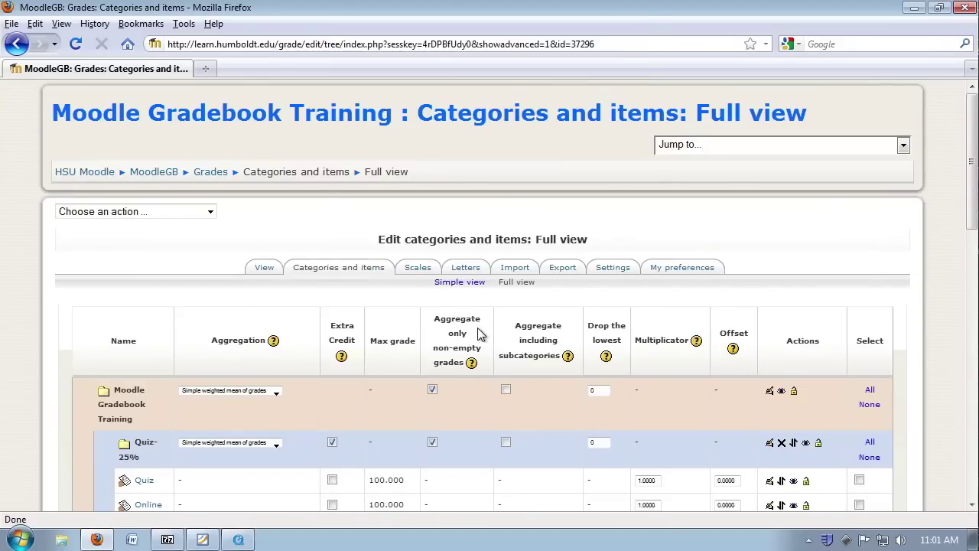
scroll(478, 334, "down", 2)
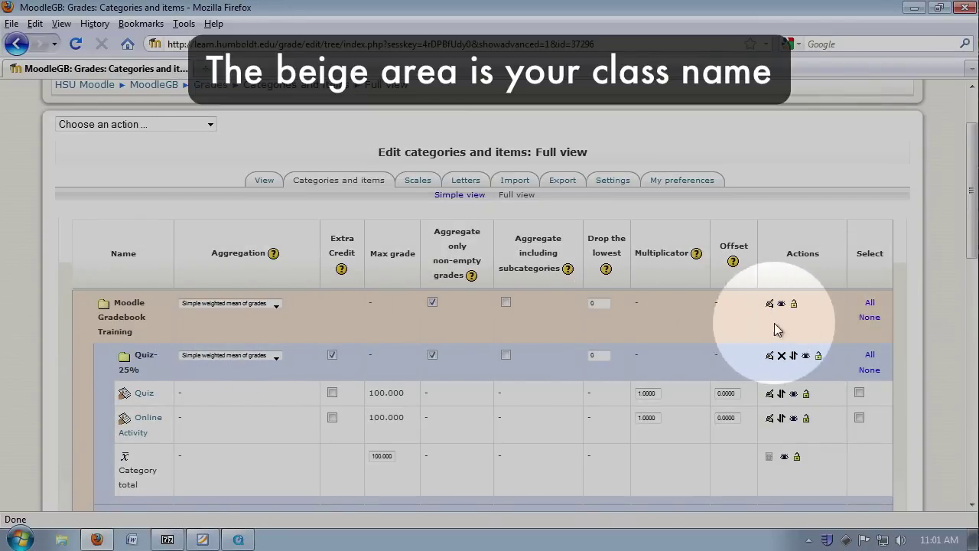
scroll(118, 330, "down", 2)
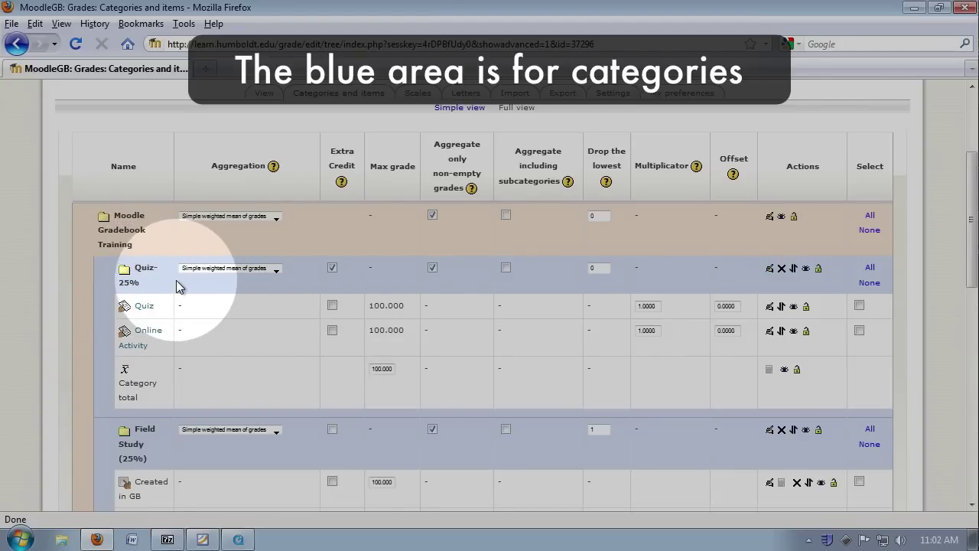
scroll(176, 287, "down", 2)
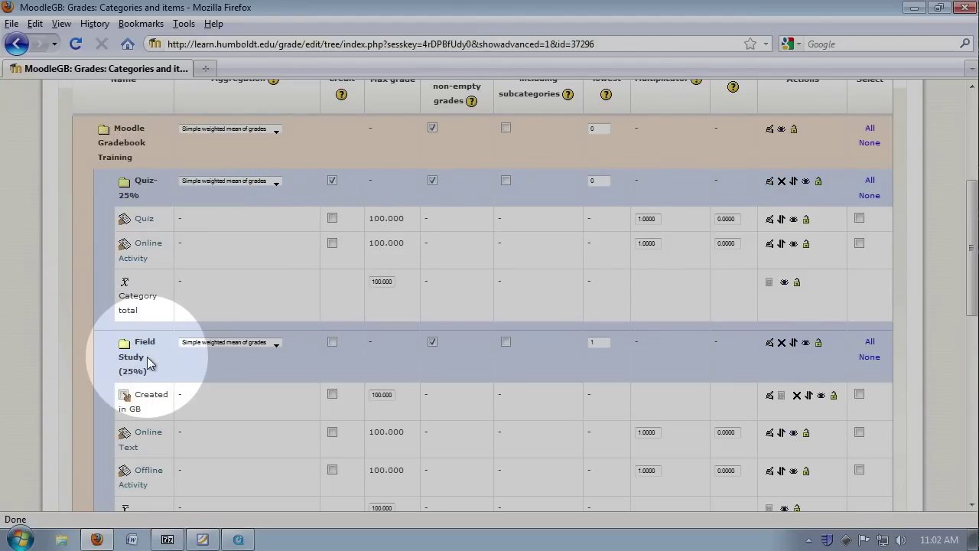
scroll(150, 363, "down", 2)
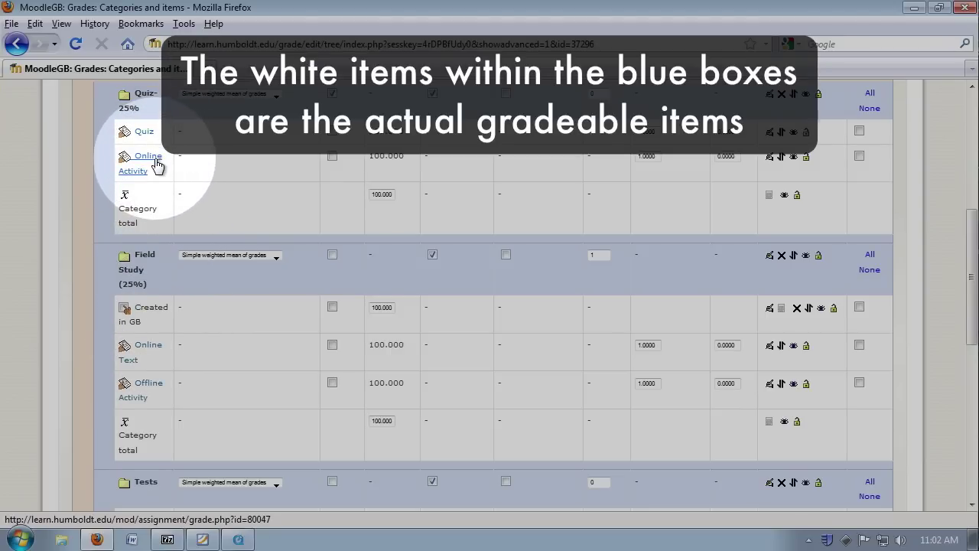
scroll(175, 294, "up", 4)
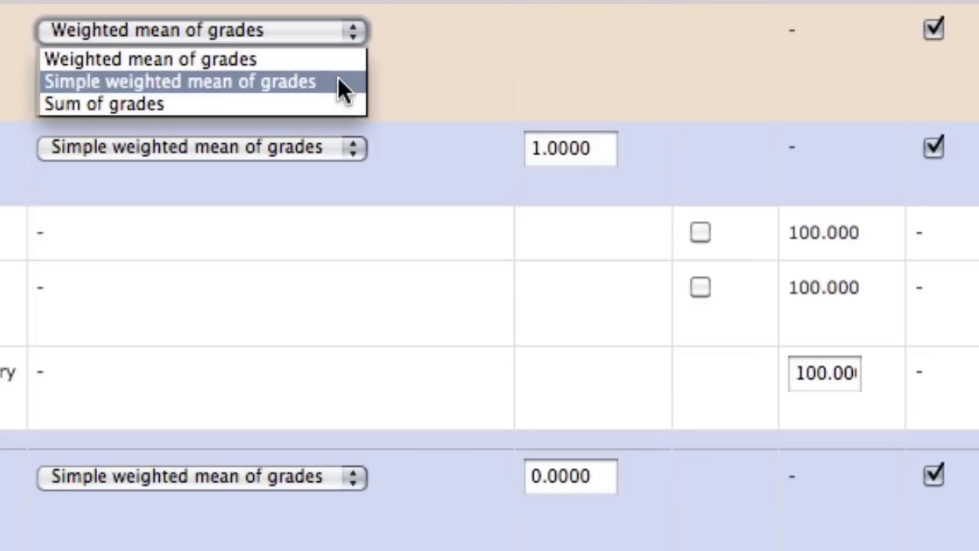
Set the Moodle Gradebook Training course row's aggregation to Sum of grades
left_click(337, 76)
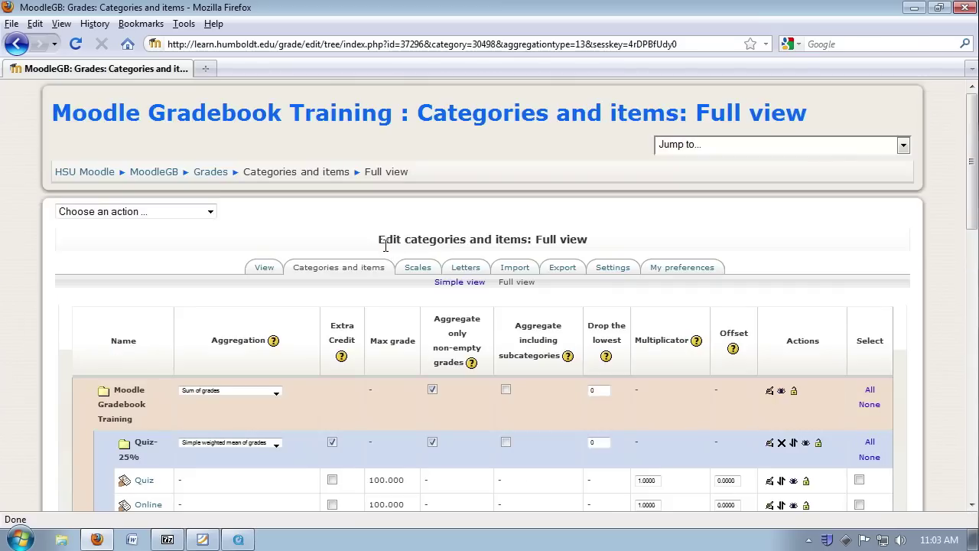
Clear the Extra Credit checkbox on the Quiz-25% category row
scroll(386, 254, "down", 2)
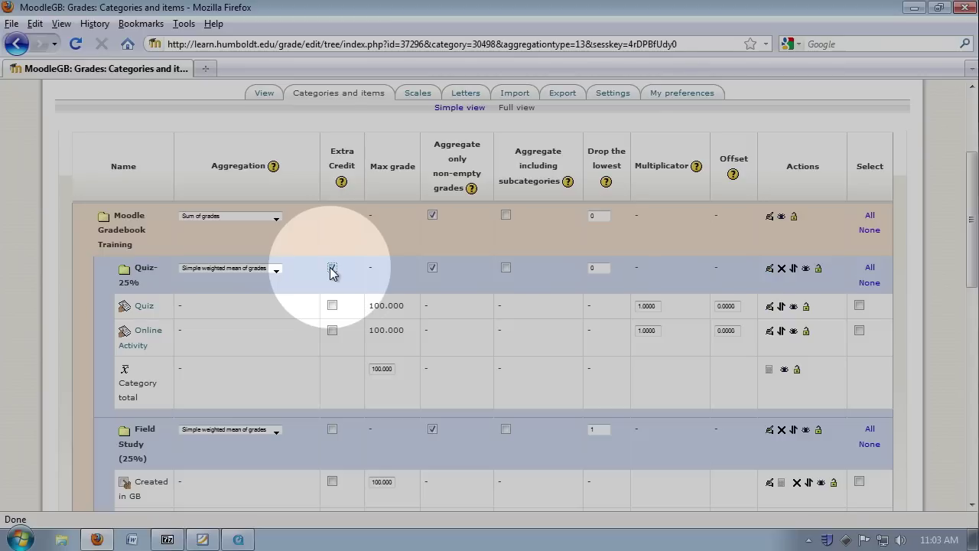
left_click(332, 269)
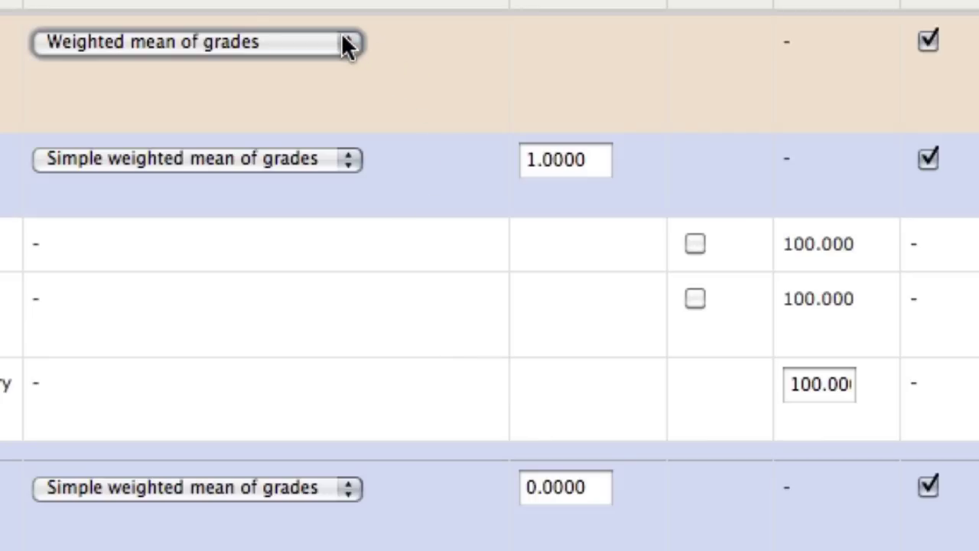
Choose Weighted mean of grades as the course total's aggregation
left_click(346, 43)
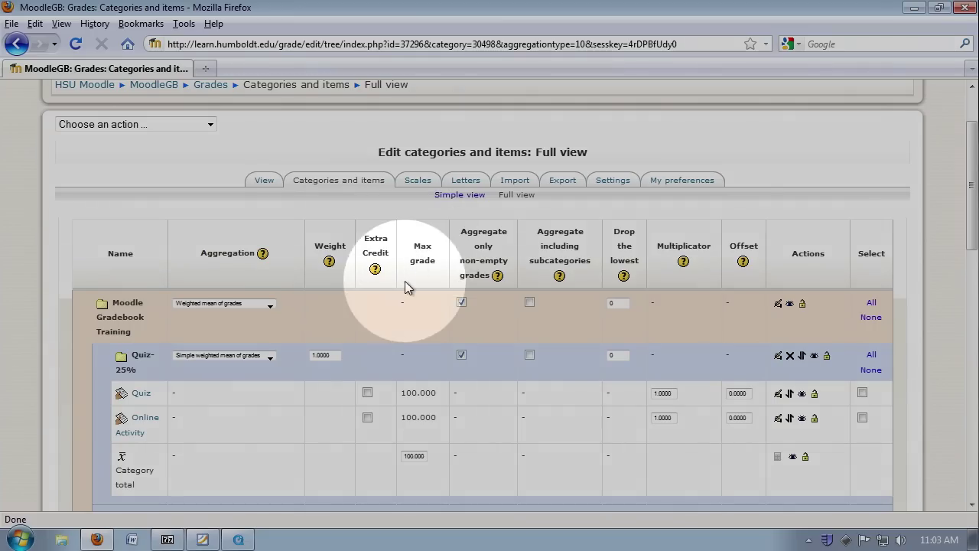
scroll(417, 277, "down", 2)
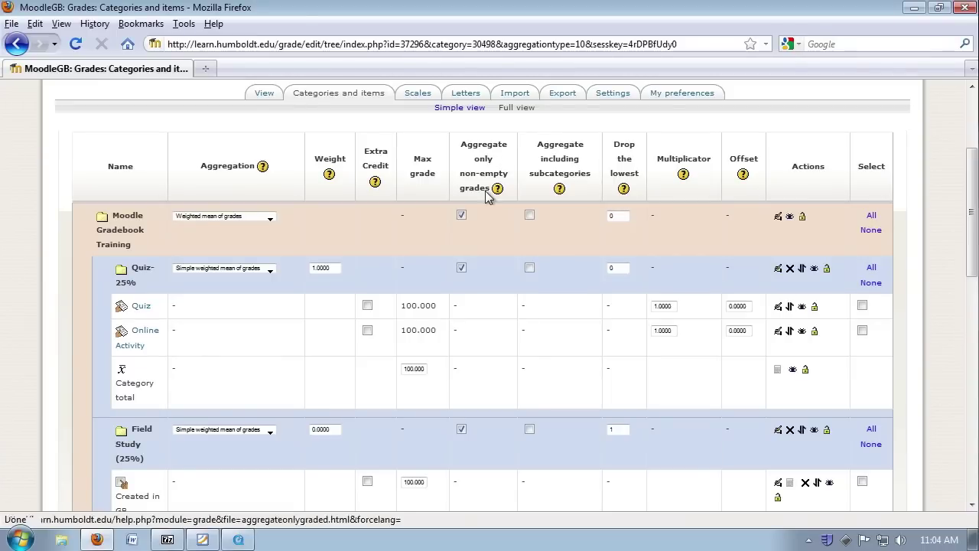
left_click(464, 216)
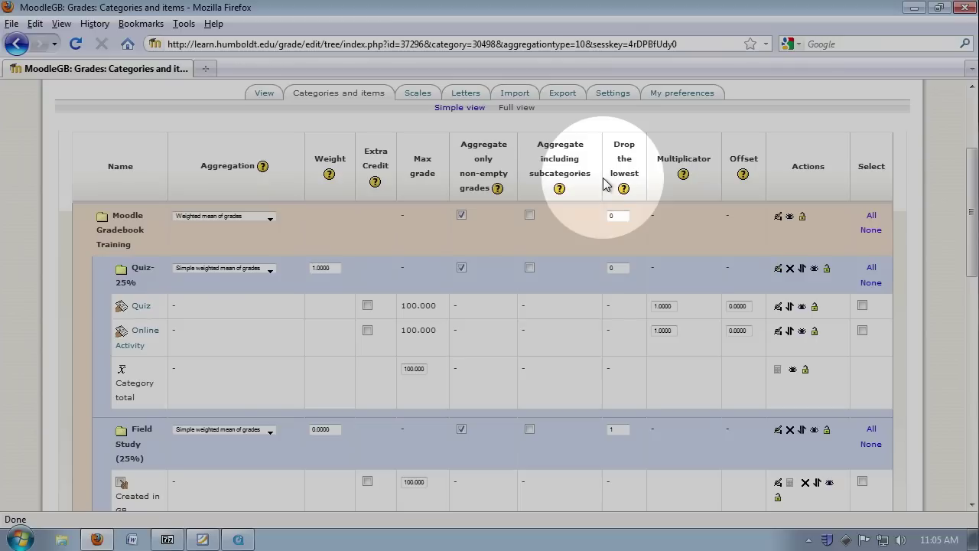
Save the Full view edits, keeping drop-lowest on the Field Study category
scroll(618, 273, "down", 2)
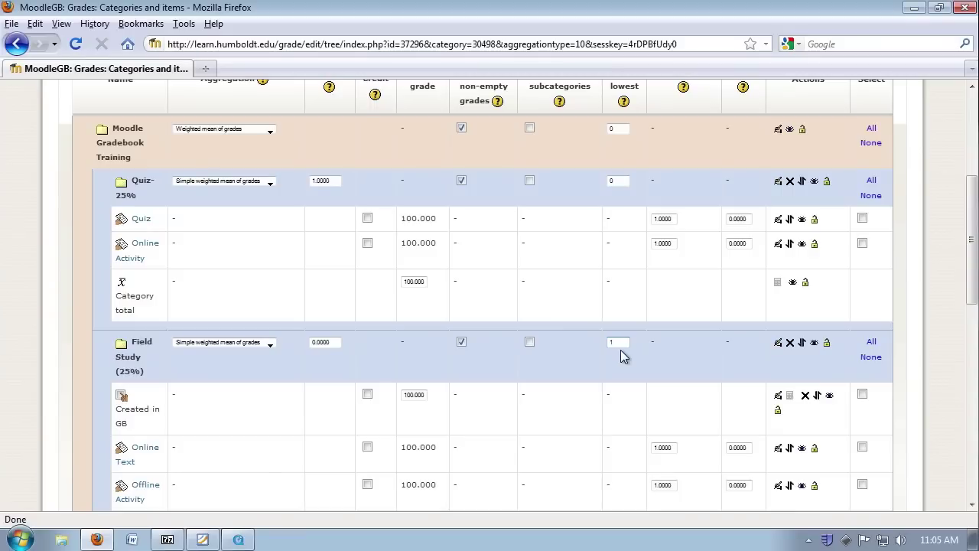
scroll(622, 356, "down", 2)
scroll(622, 356, "down", 2)
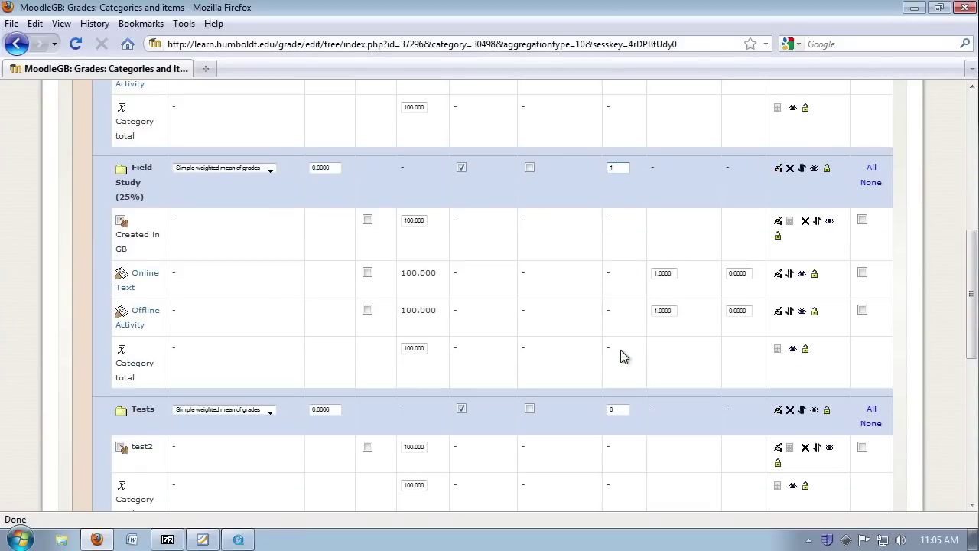
scroll(621, 356, "down", 6)
scroll(620, 355, "down", 4)
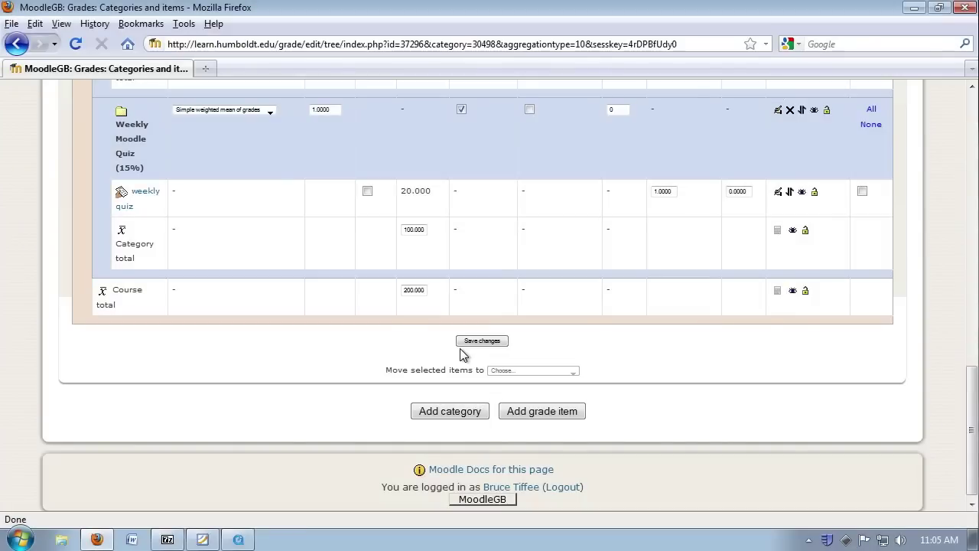
left_click(461, 344)
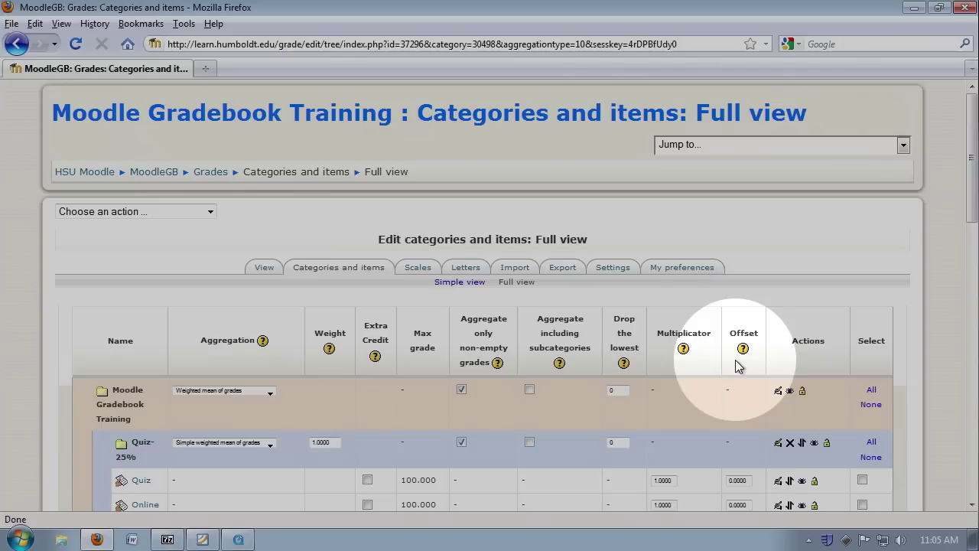
scroll(732, 361, "down", 10)
scroll(678, 365, "down", 10)
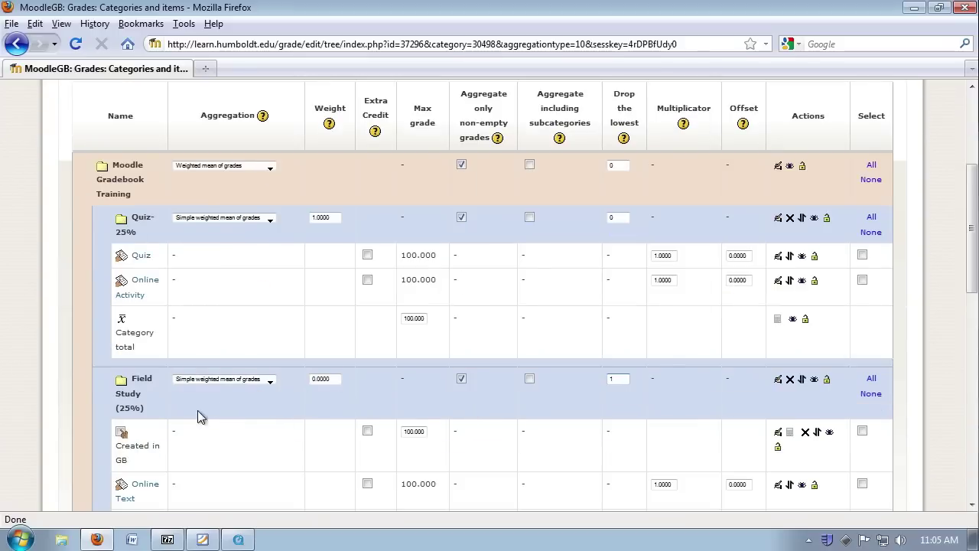
scroll(149, 445, "down", 2)
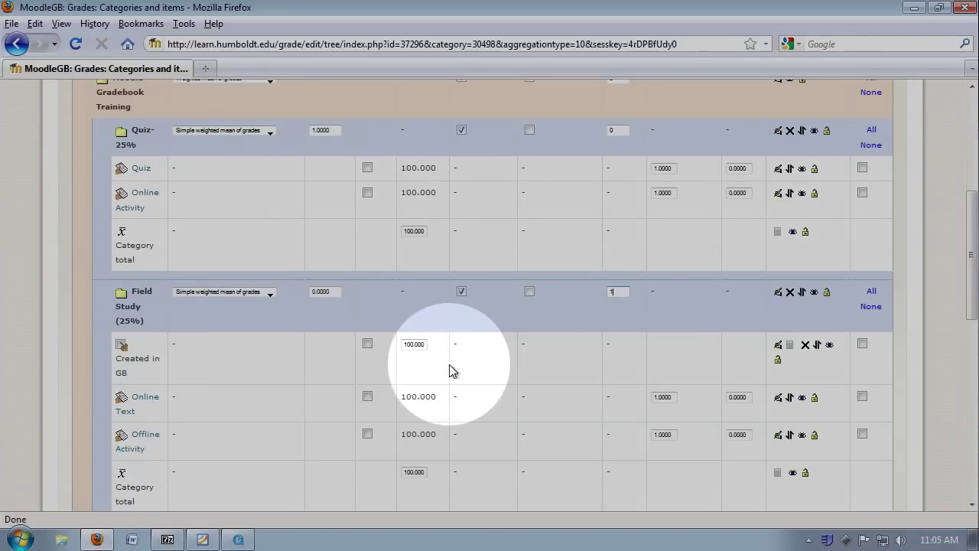
scroll(455, 371, "up", 2)
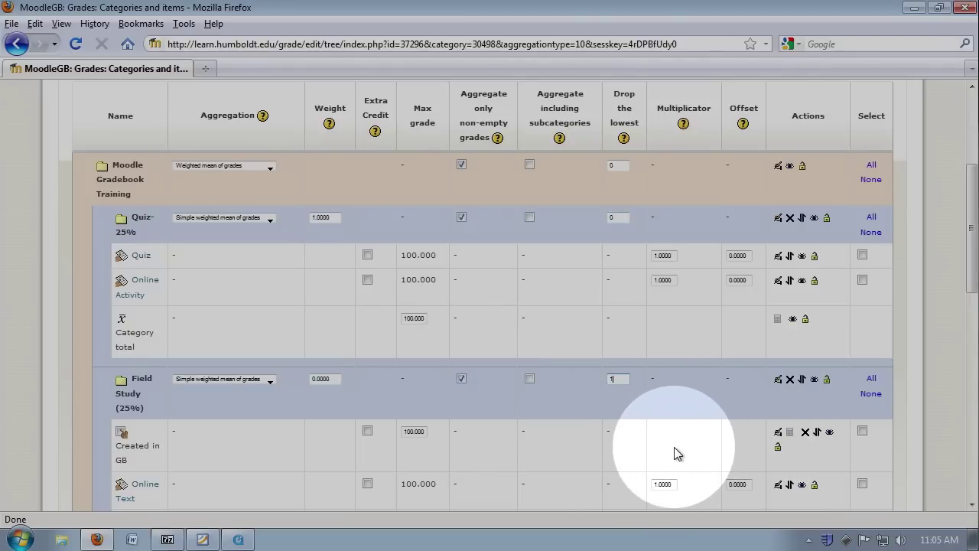
scroll(674, 451, "down", 2)
scroll(674, 448, "down", 2)
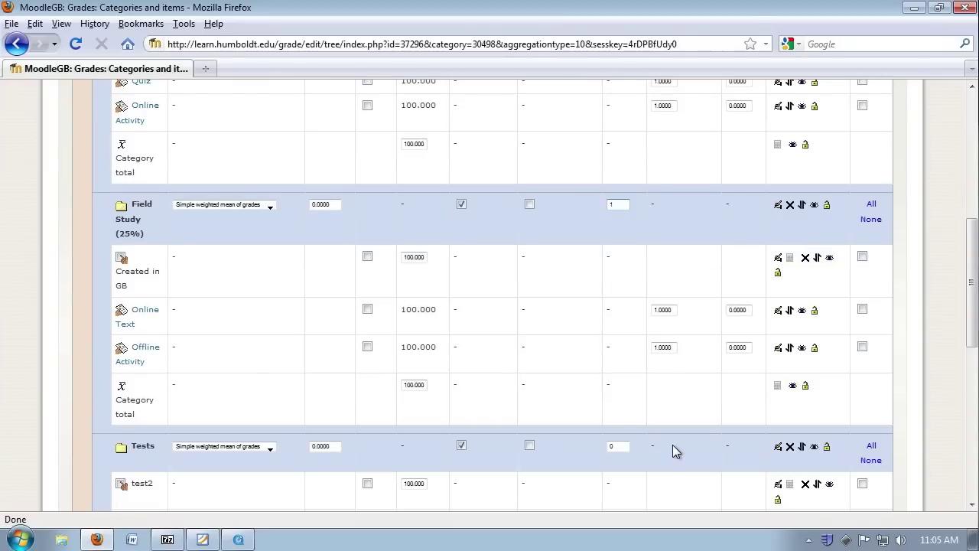
scroll(628, 435, "up", 4)
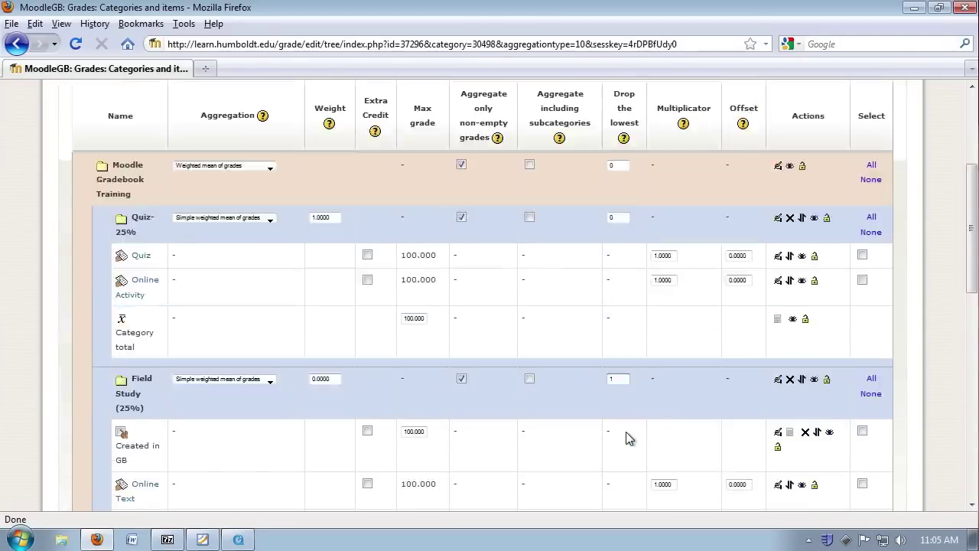
scroll(662, 232, "up", 2)
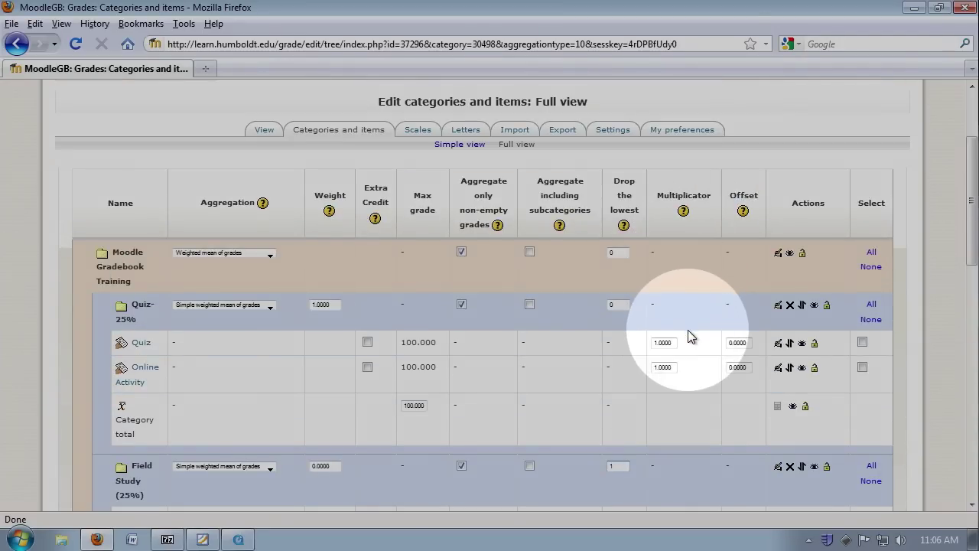
scroll(688, 337, "down", 2)
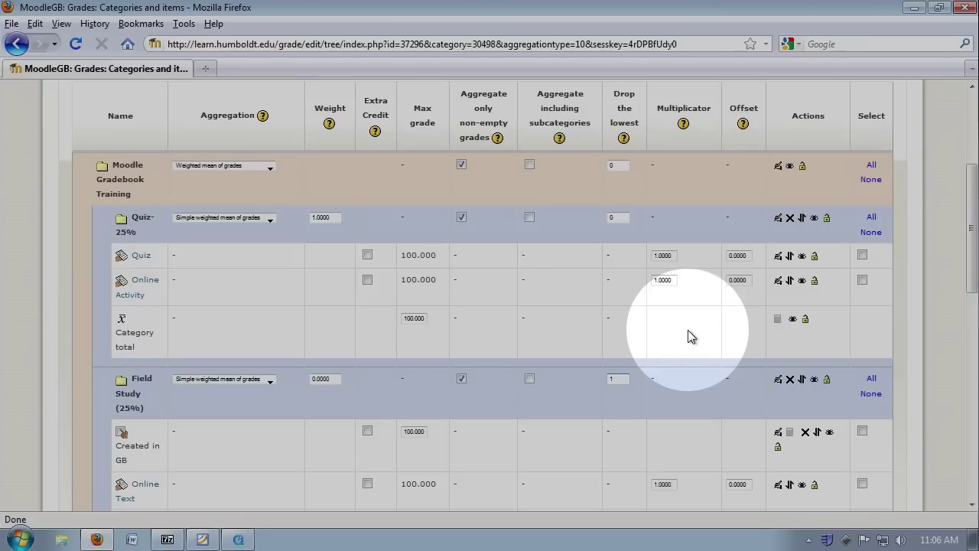
scroll(687, 336, "down", 2)
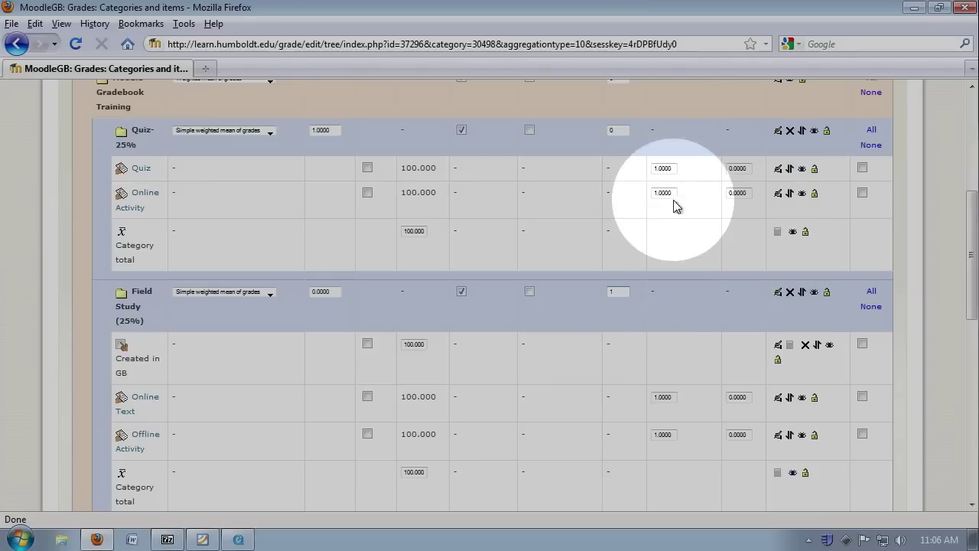
Give the Quiz item a multiplicator of 2 and an offset of 5
left_click_drag(673, 170, 629, 163)
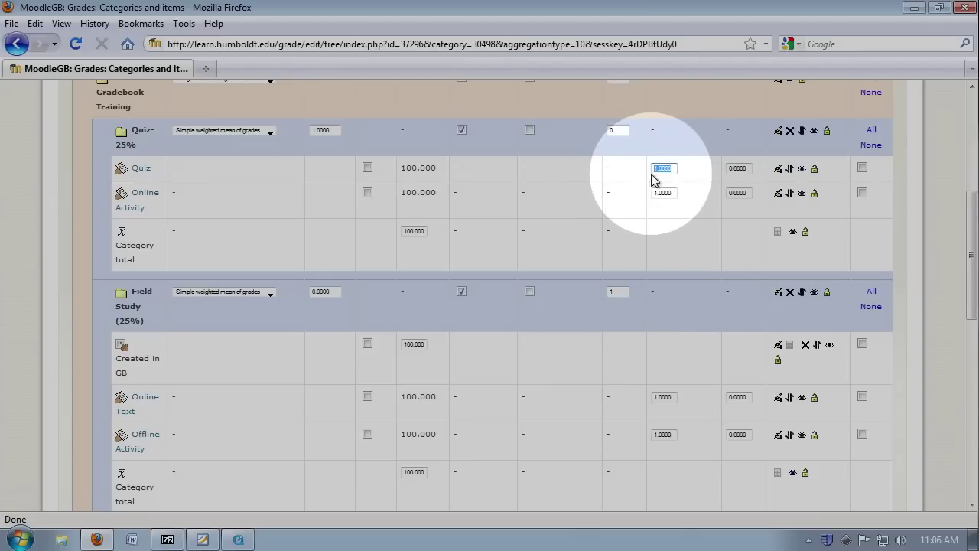
type("2")
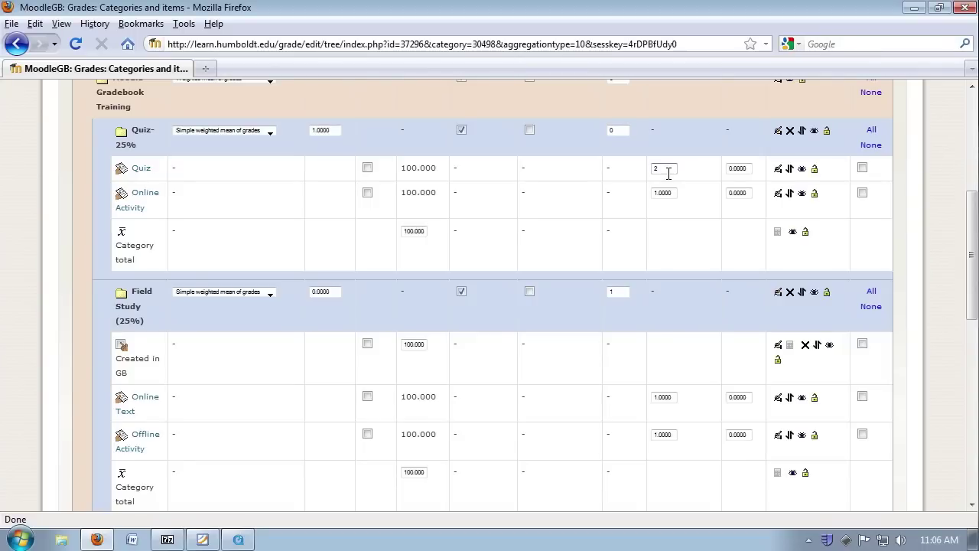
scroll(667, 173, "up", 2)
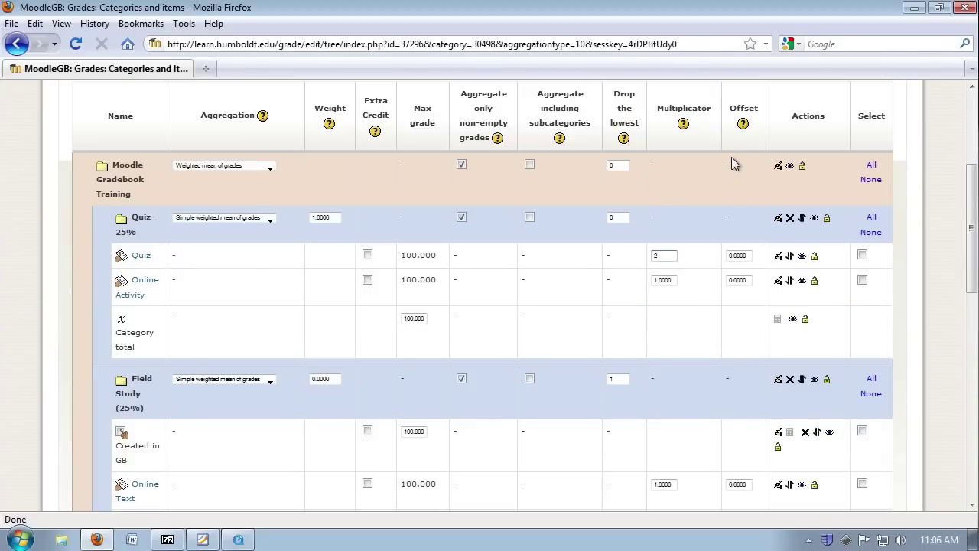
left_click(741, 256)
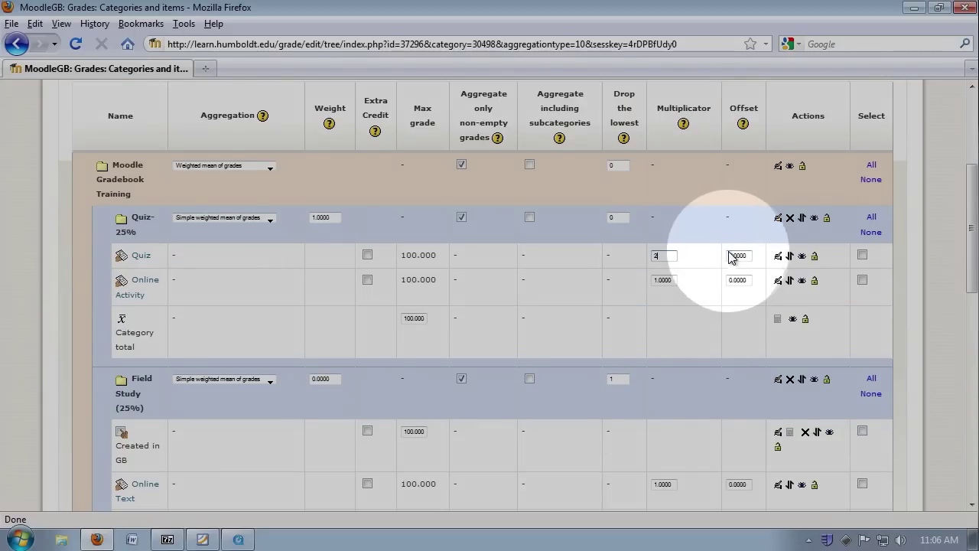
double_click(740, 255)
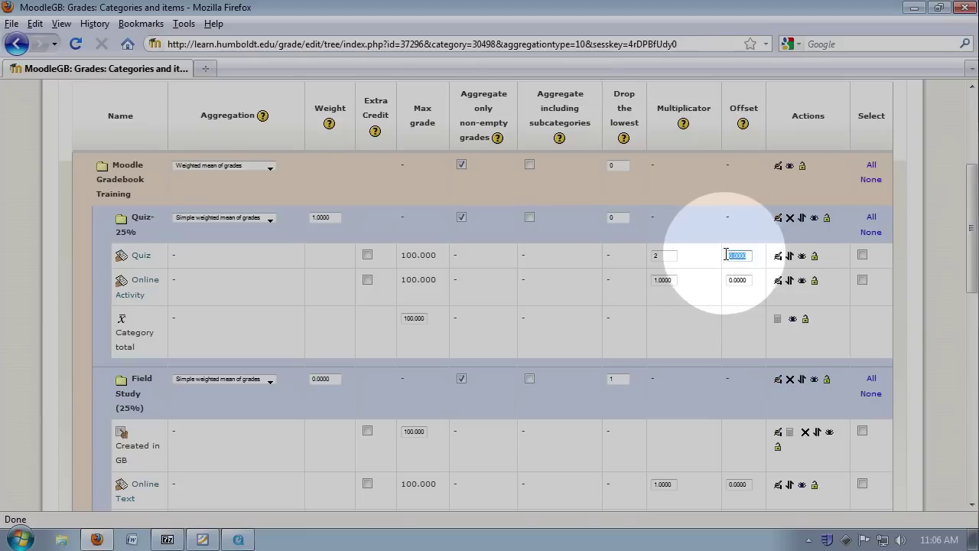
type("5")
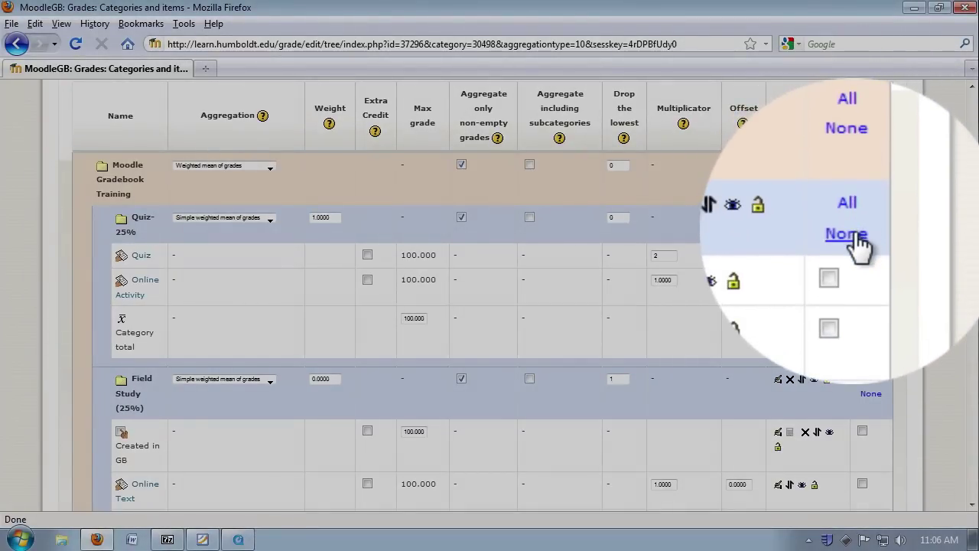
left_click(856, 222)
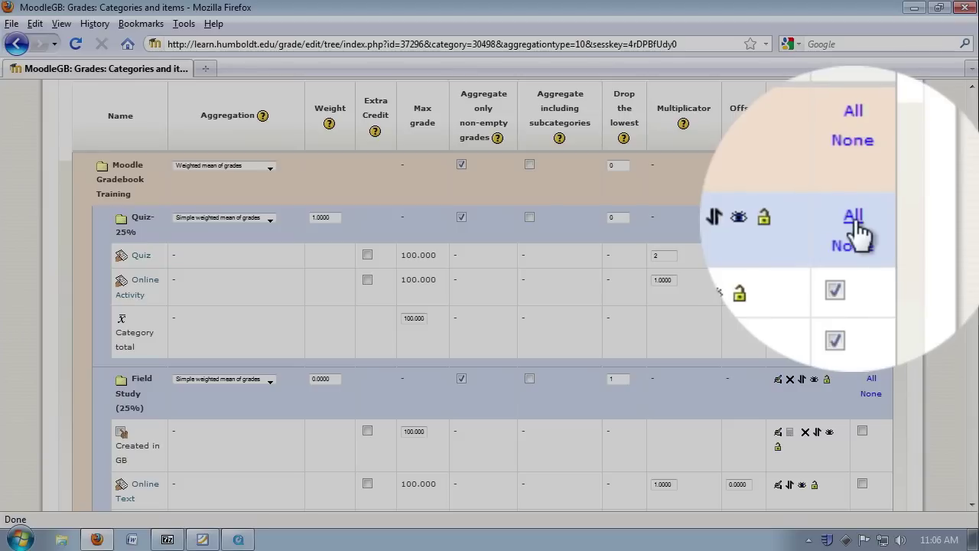
left_click(855, 244)
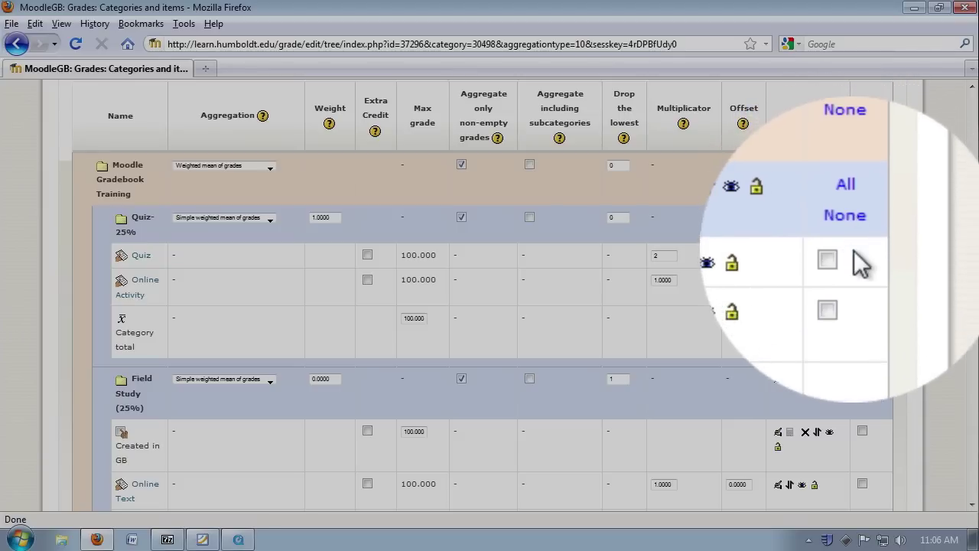